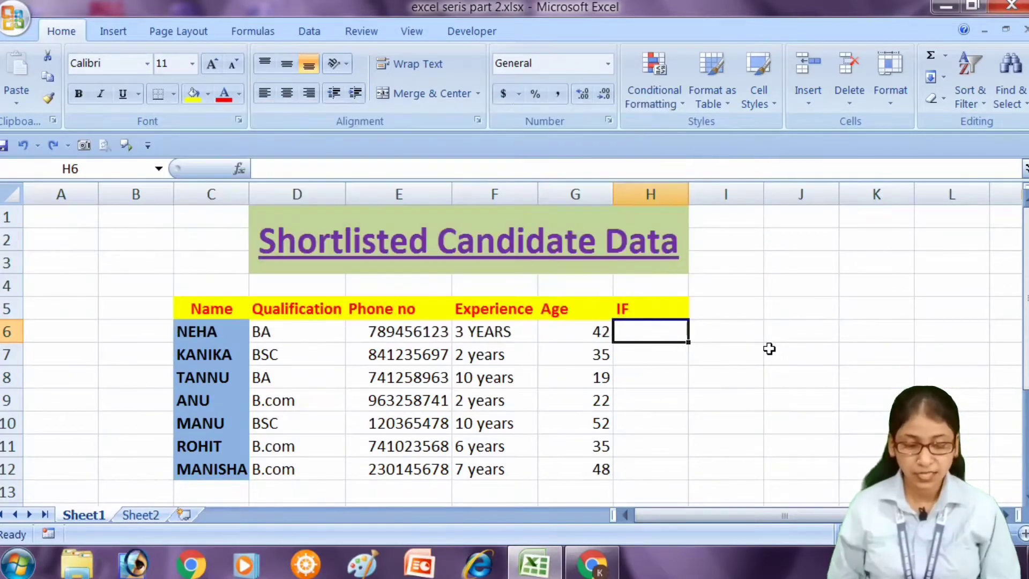
# Start an IF formula in cell H6 with the logical test G6<40.
pyautogui.write('=')
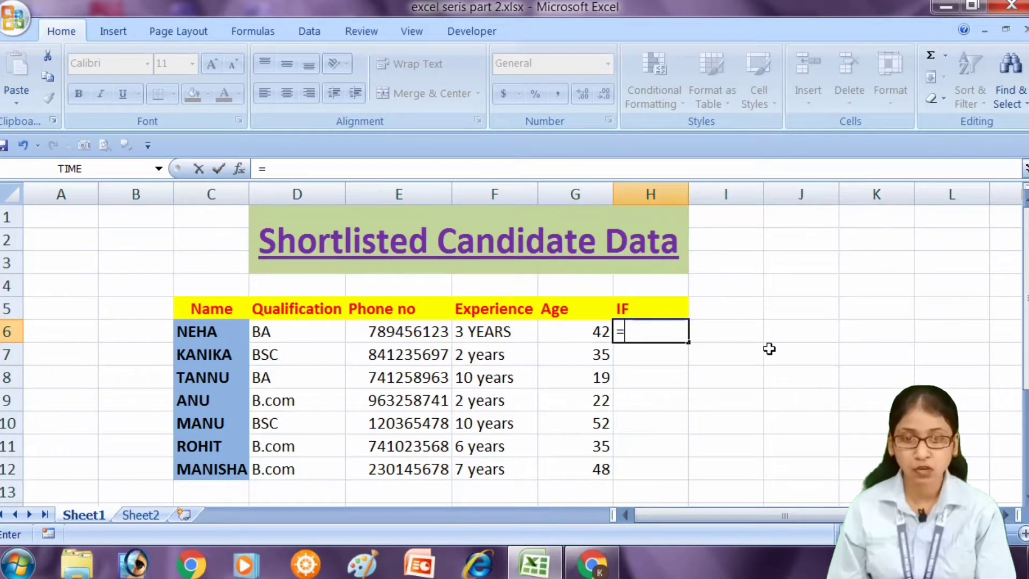
pyautogui.write('IF')
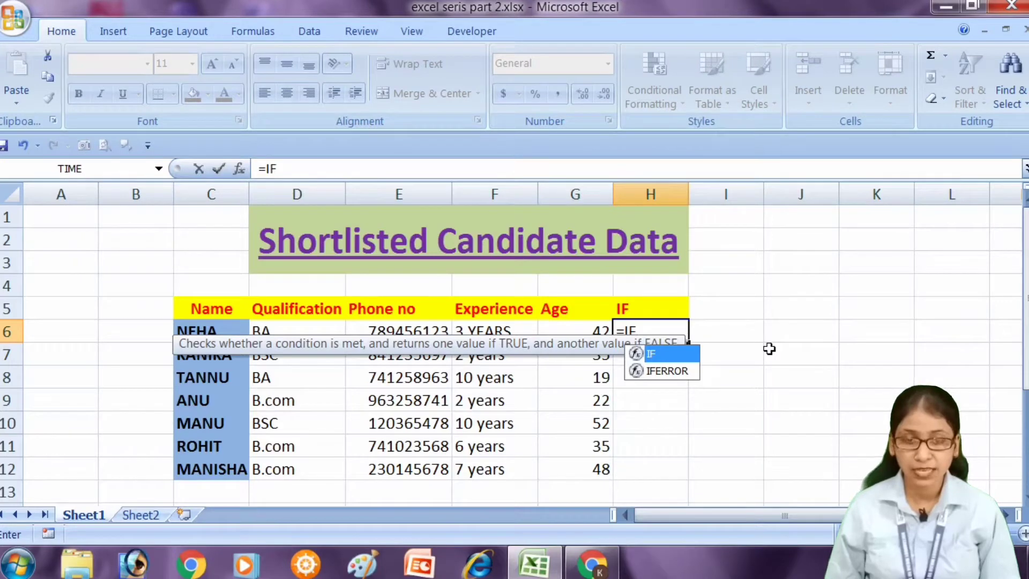
pyautogui.write('(')
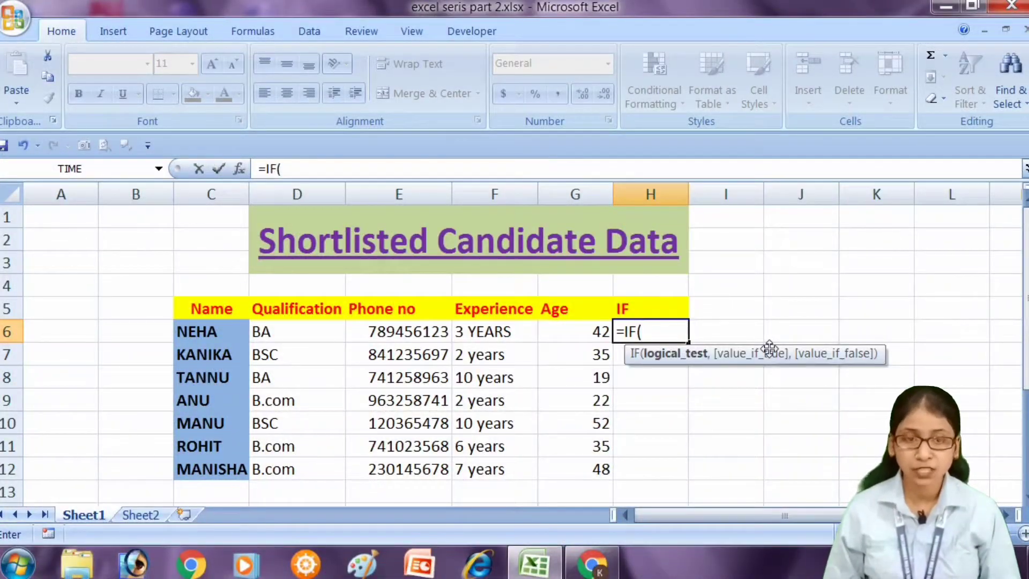
pyautogui.click(583, 337)
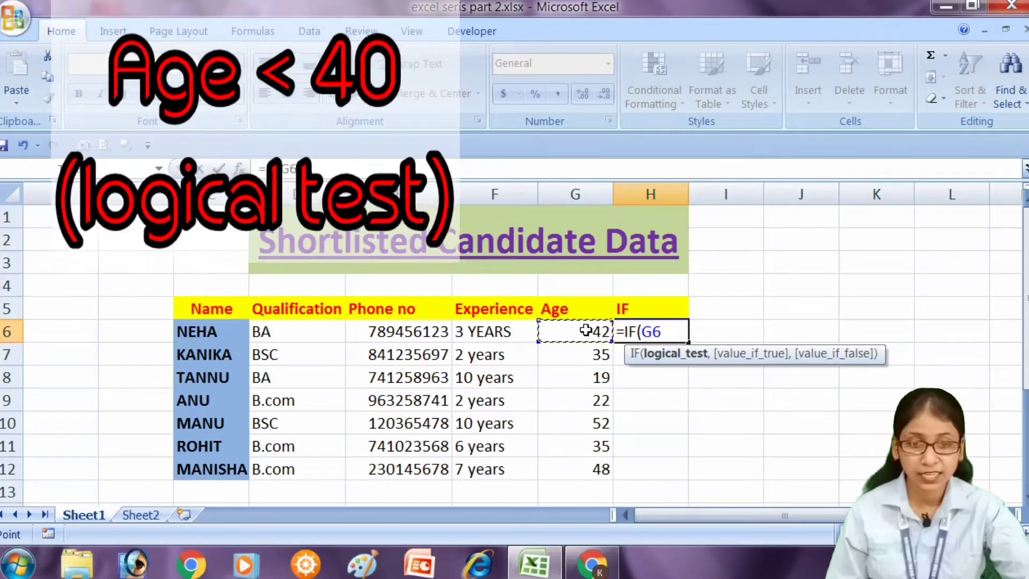
pyautogui.write('<')
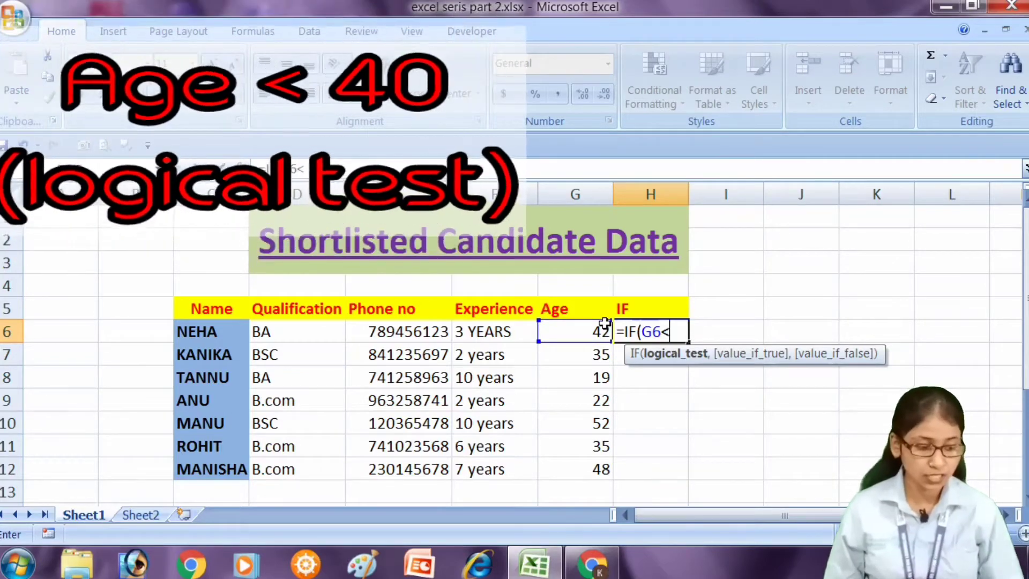
pyautogui.write('40')
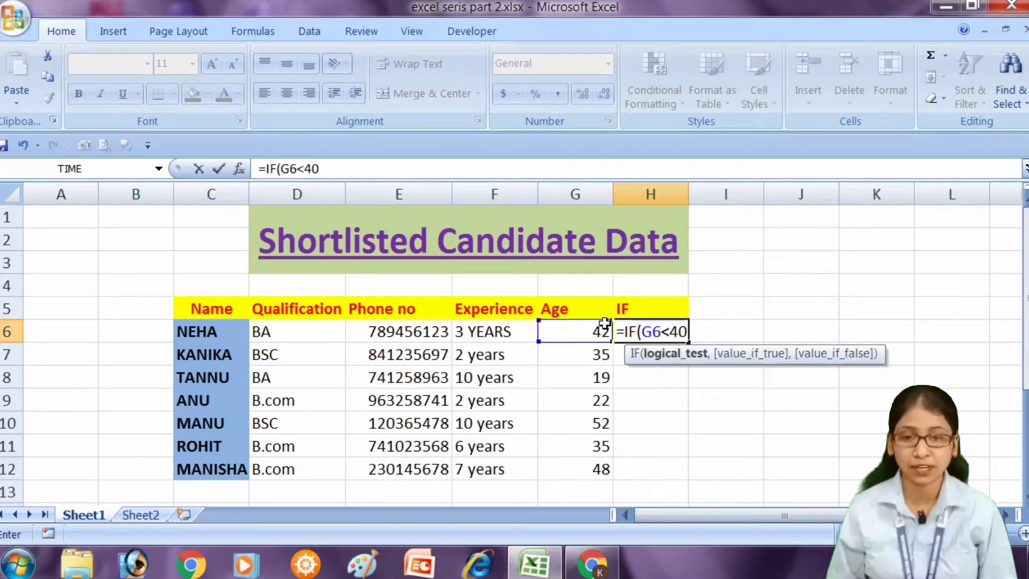
pyautogui.write(',')
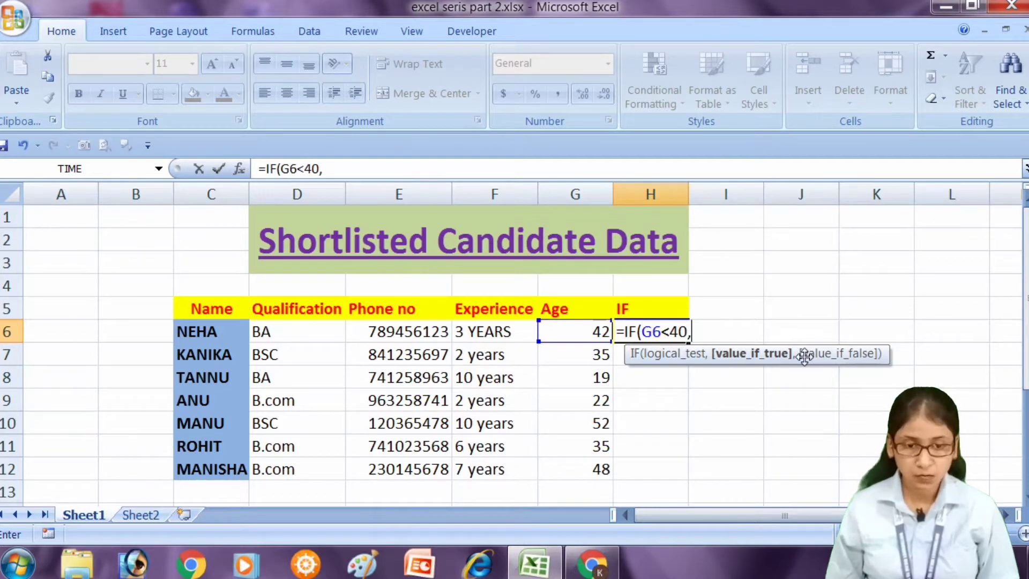
# Add "Selected" as the value-if-true argument of the IF formula in H6.
pyautogui.write('"SAL')
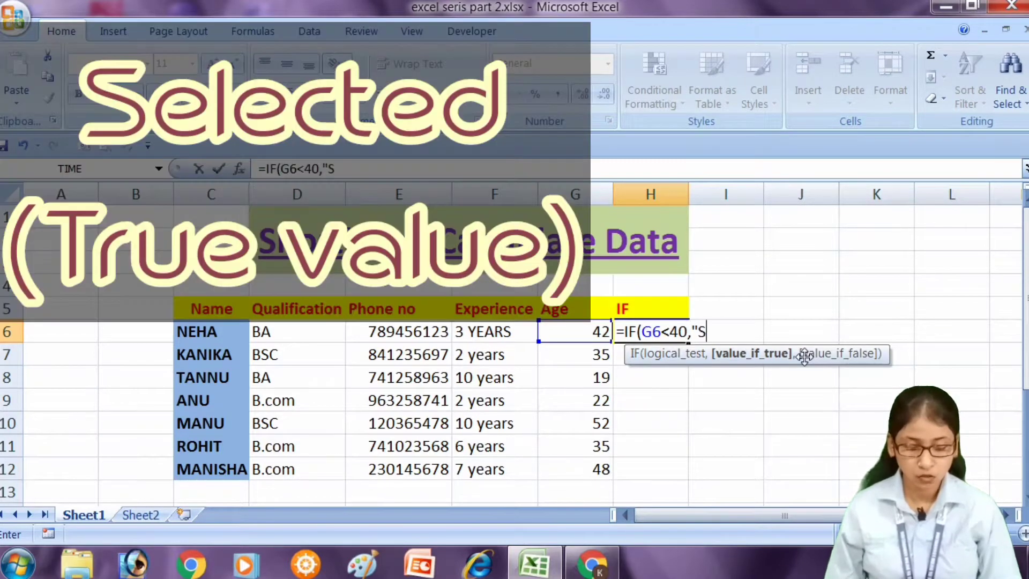
pyautogui.press('BackSpace')
pyautogui.press('BackSpace')
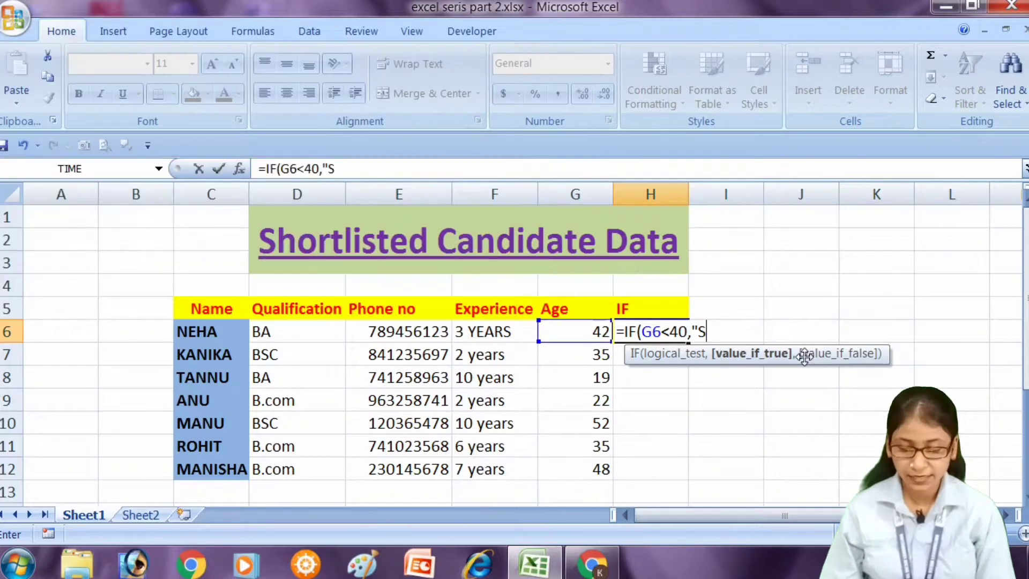
pyautogui.write('electe')
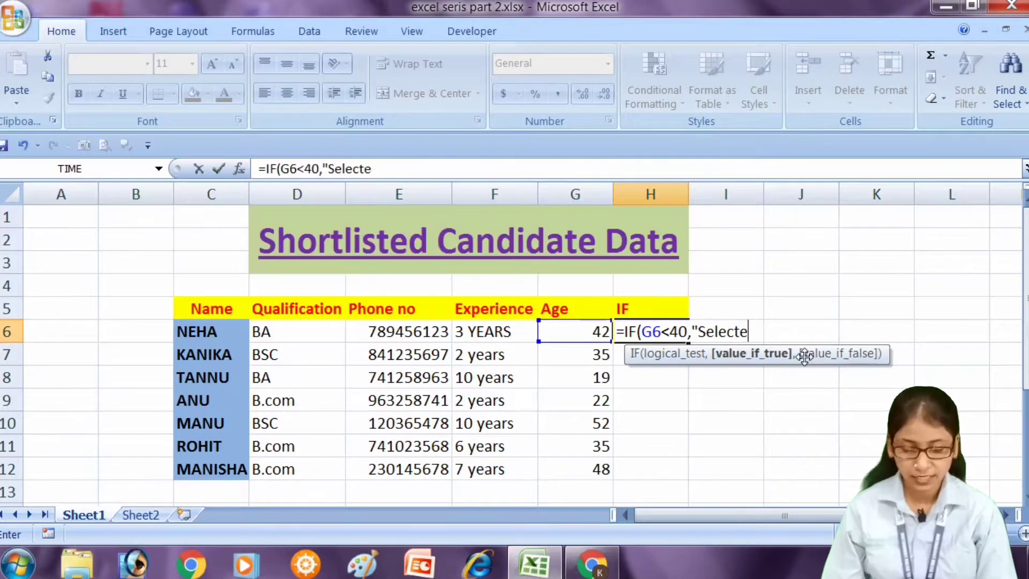
pyautogui.write('d"')
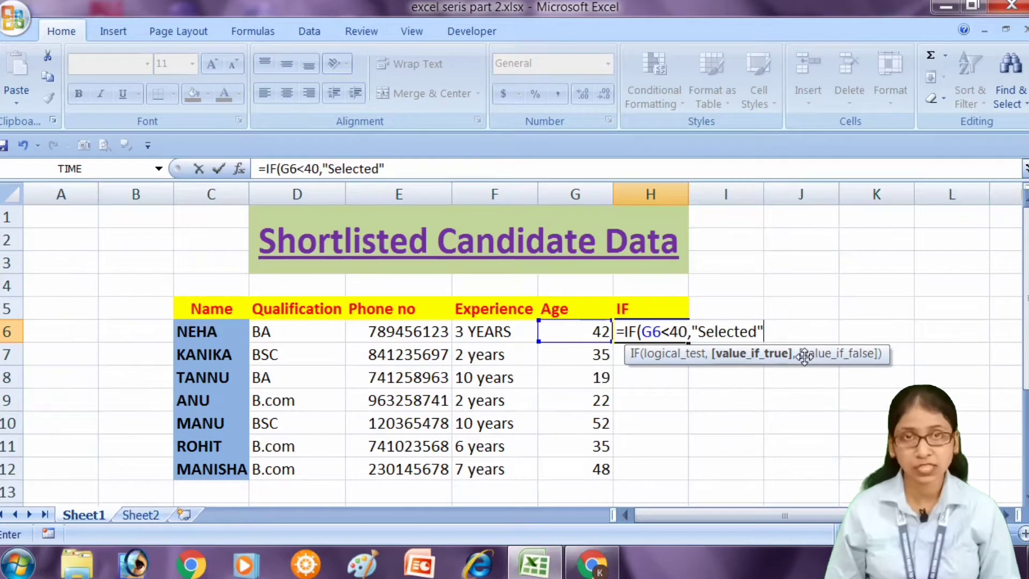
pyautogui.write(',')
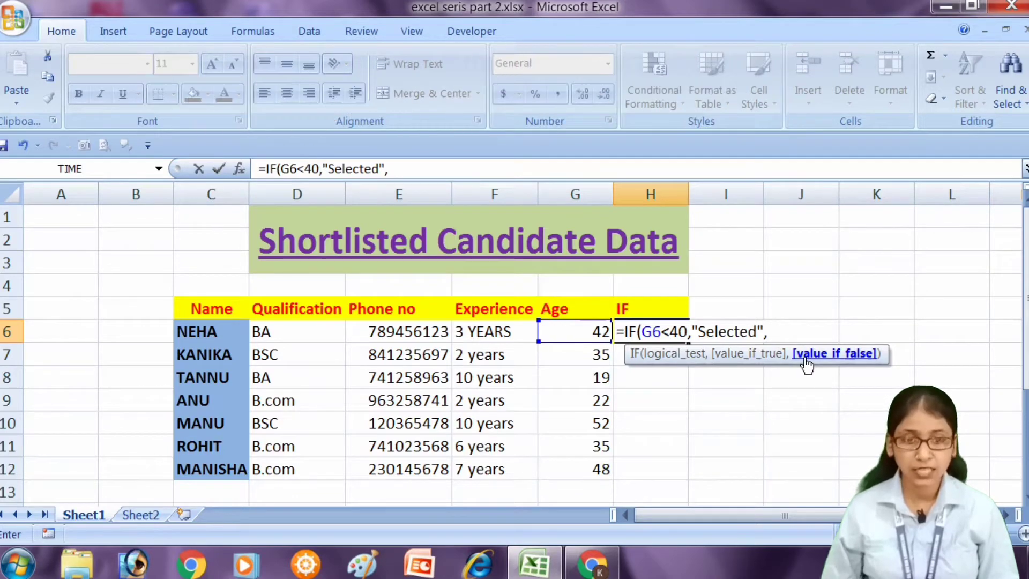
# Add "Rejected" as the value-if-false argument and complete the IF formula in H6.
pyautogui.write('"')
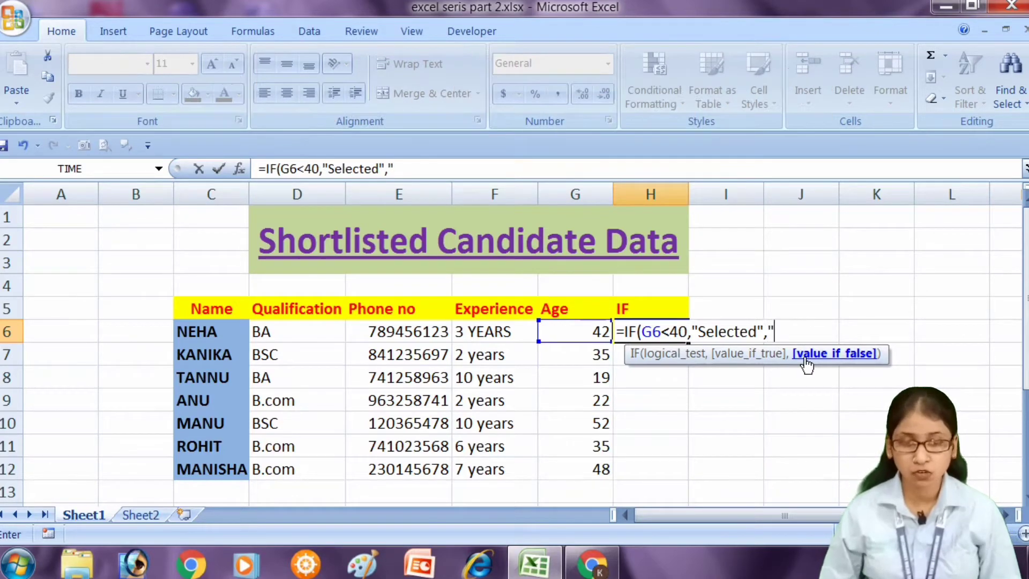
pyautogui.write('Rej')
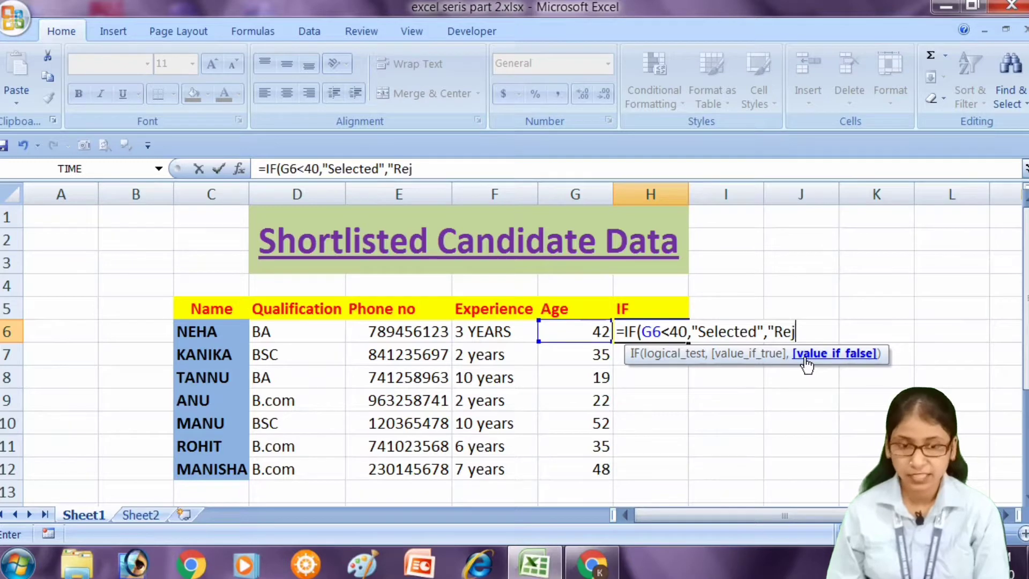
pyautogui.write('ected"')
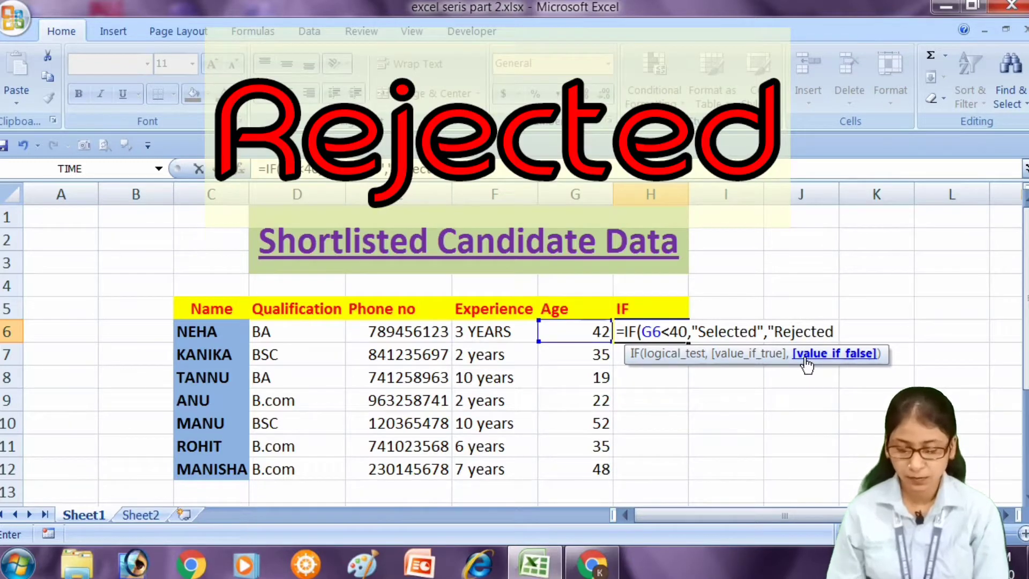
pyautogui.write(')')
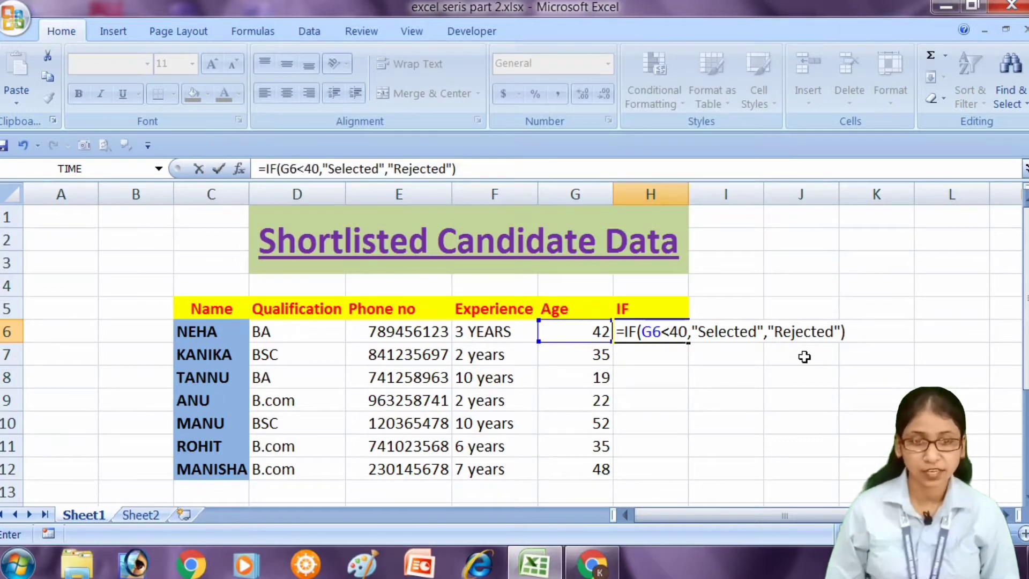
pyautogui.press('Return')
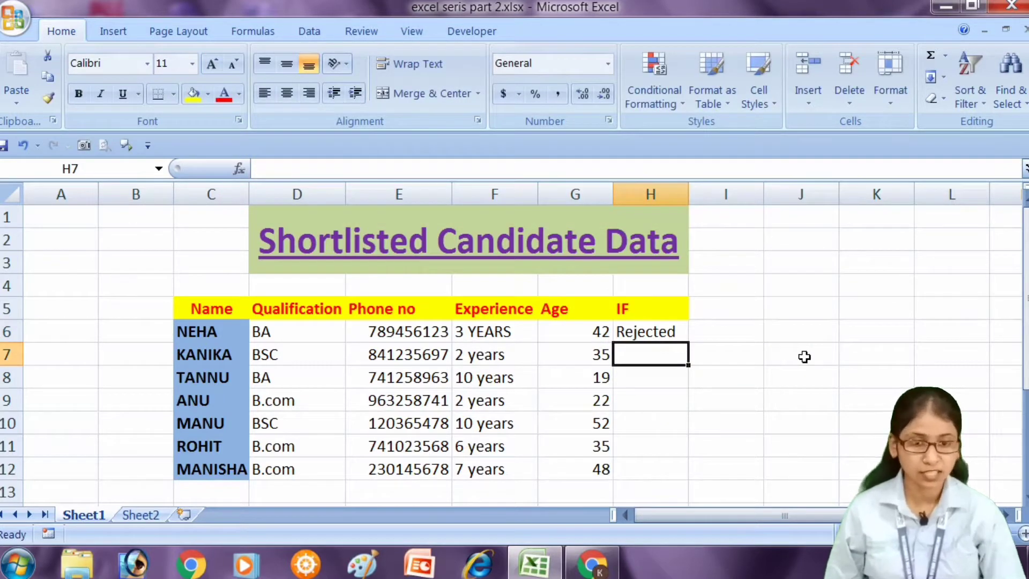
# Set the age in cell G6 to 21 to test the formula in H6.
pyautogui.press('Up')
pyautogui.press('Left')
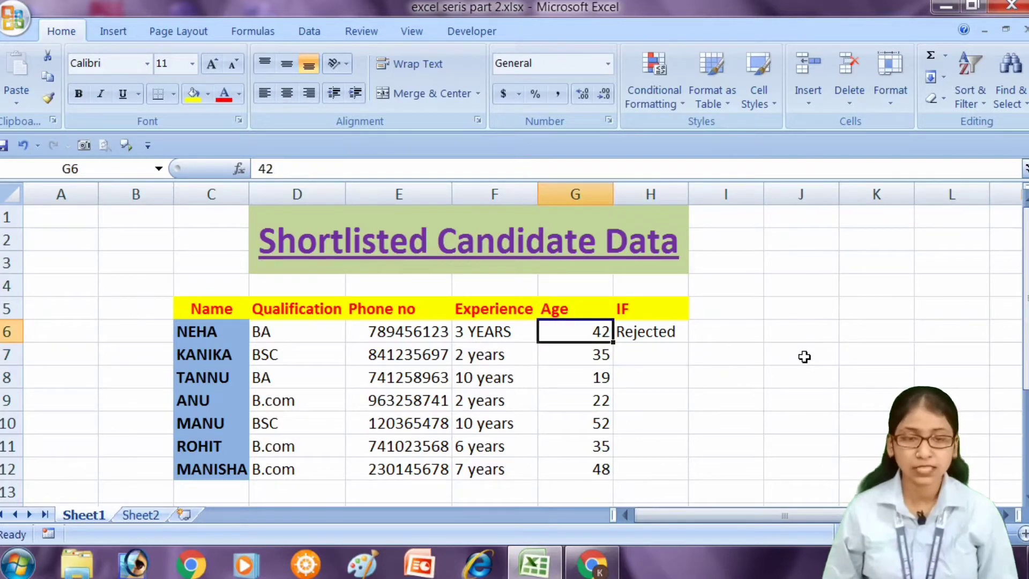
pyautogui.press('Right')
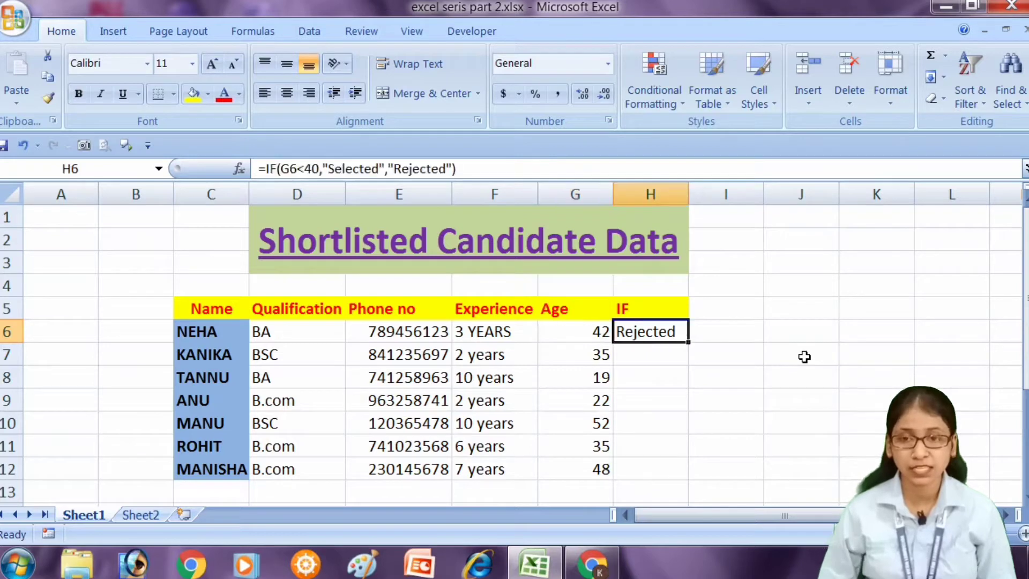
pyautogui.press('Left')
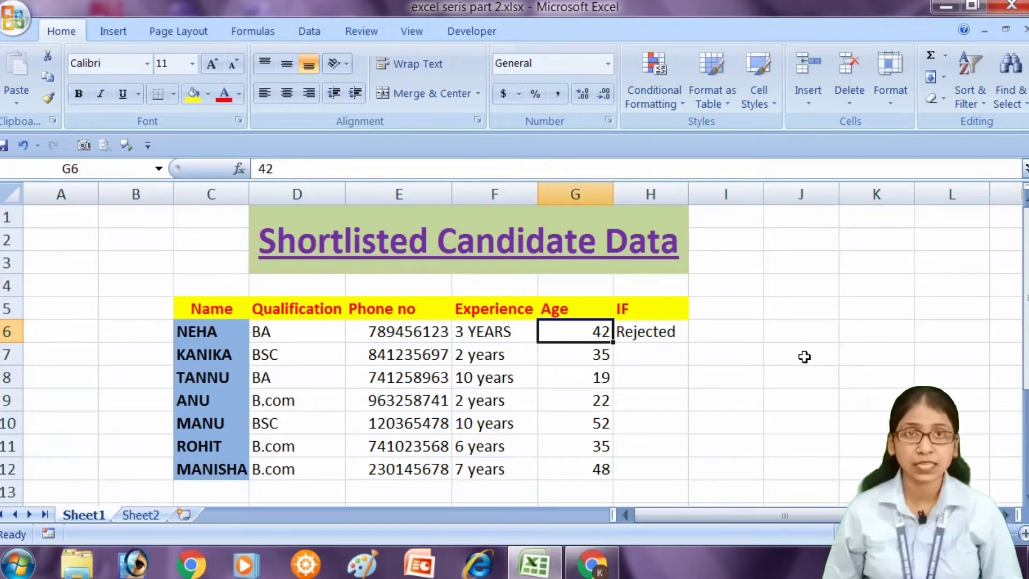
pyautogui.write('21')
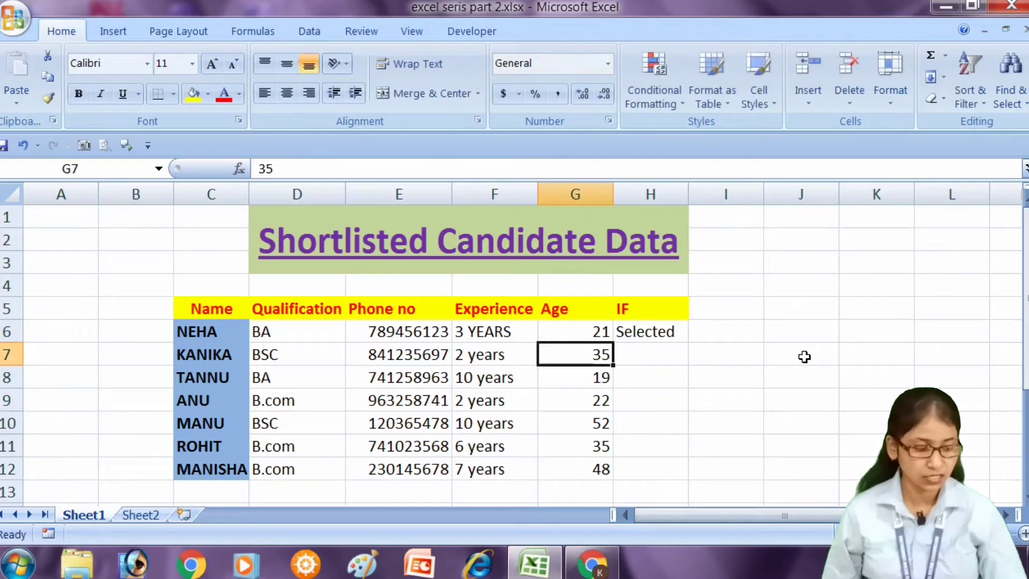
pyautogui.press('Return')
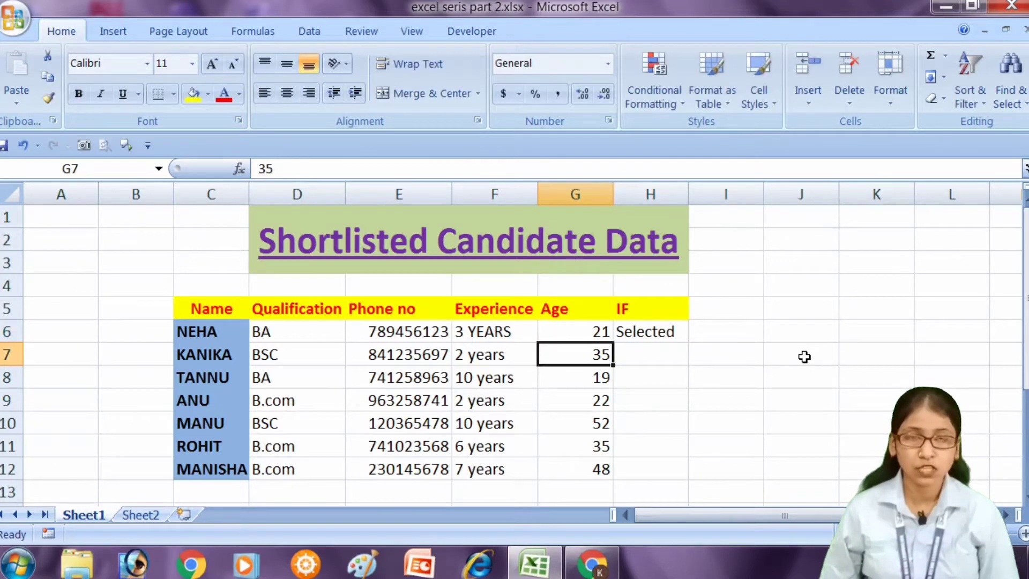
# Fill the IF formula from H6 down through H12 for all candidates.
pyautogui.press('Up')
pyautogui.press('Right')
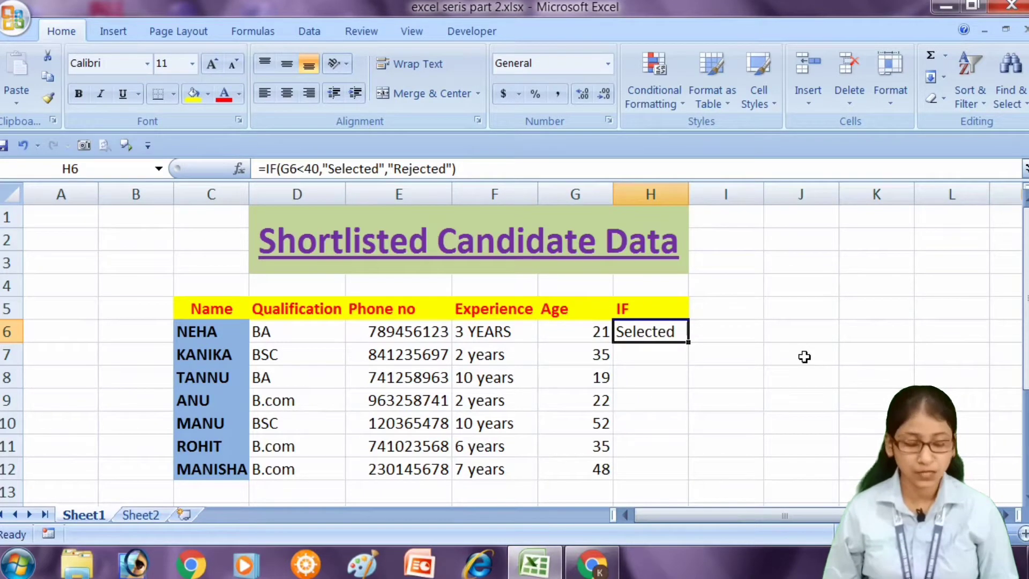
pyautogui.hotkey('shift', 'Down')
pyautogui.hotkey('shift', 'Down')
pyautogui.hotkey('shift', 'Down')
pyautogui.hotkey('shift', 'Down')
pyautogui.hotkey('shift', 'Down')
pyautogui.hotkey('shift', 'Down')
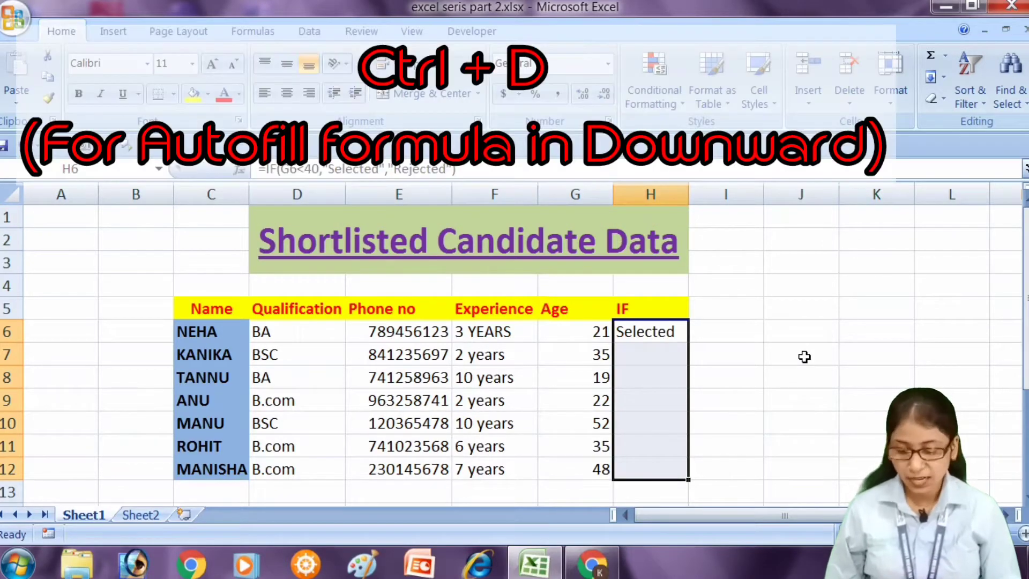
pyautogui.hotkey('ctrl', 'd')
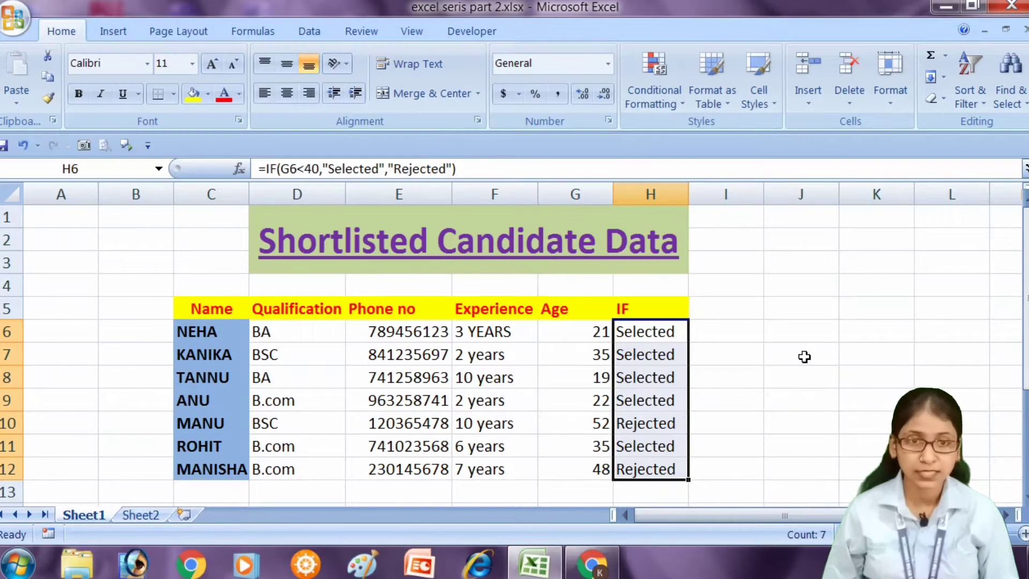
pyautogui.press('Down')
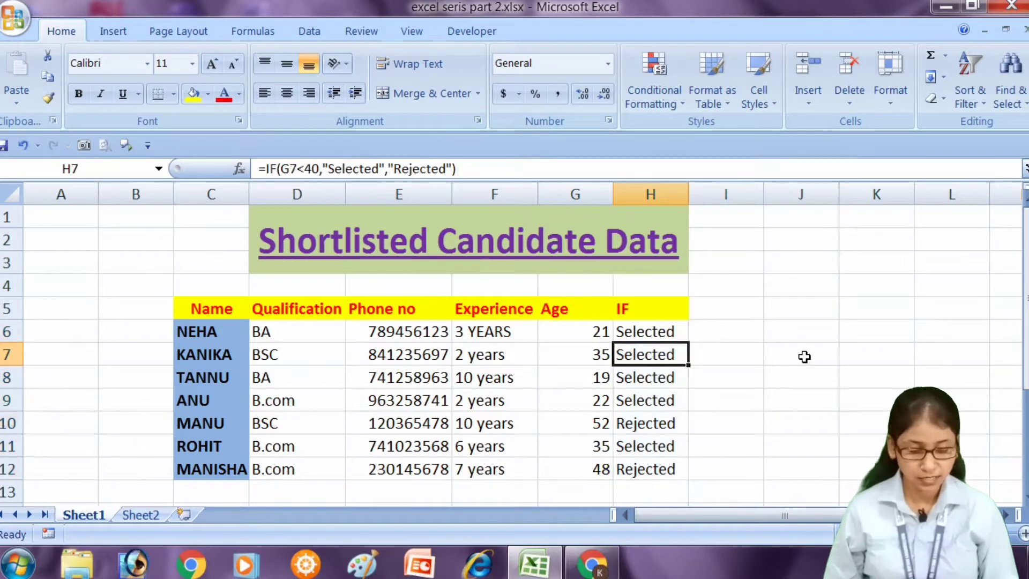
pyautogui.press('Right')
pyautogui.press('Right')
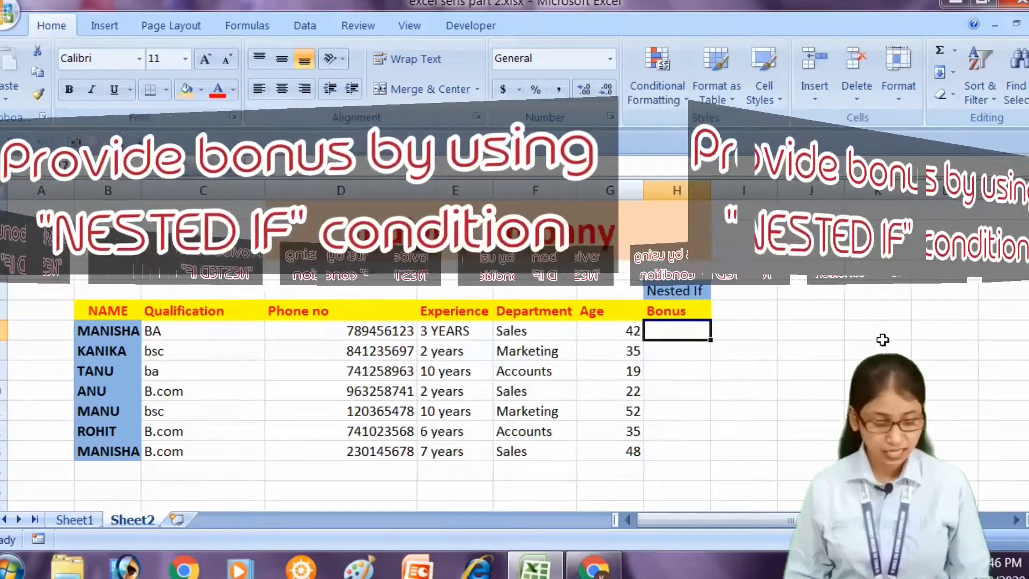
pyautogui.press('Down')
pyautogui.press('Up')
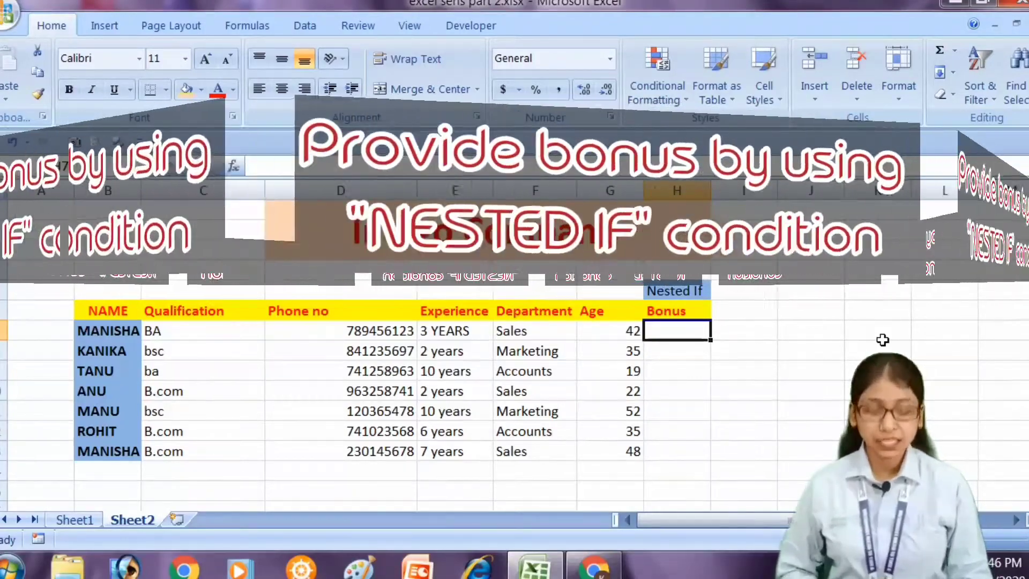
# Start an IF formula in the first Bonus cell, H7, testing F7="sales" and returning 5000 when true.
pyautogui.write('=IF(')
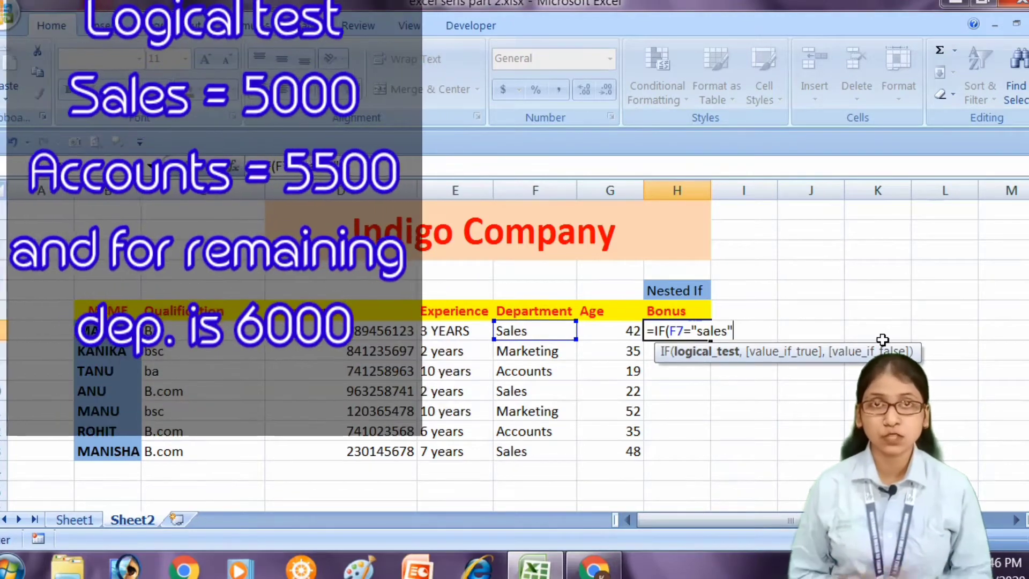
pyautogui.write(',')
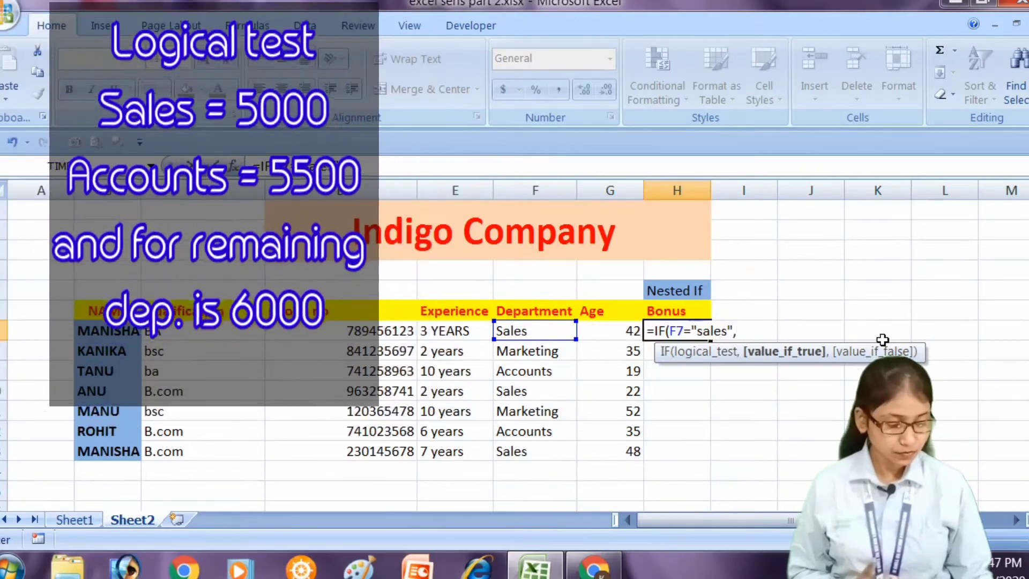
pyautogui.write('500')
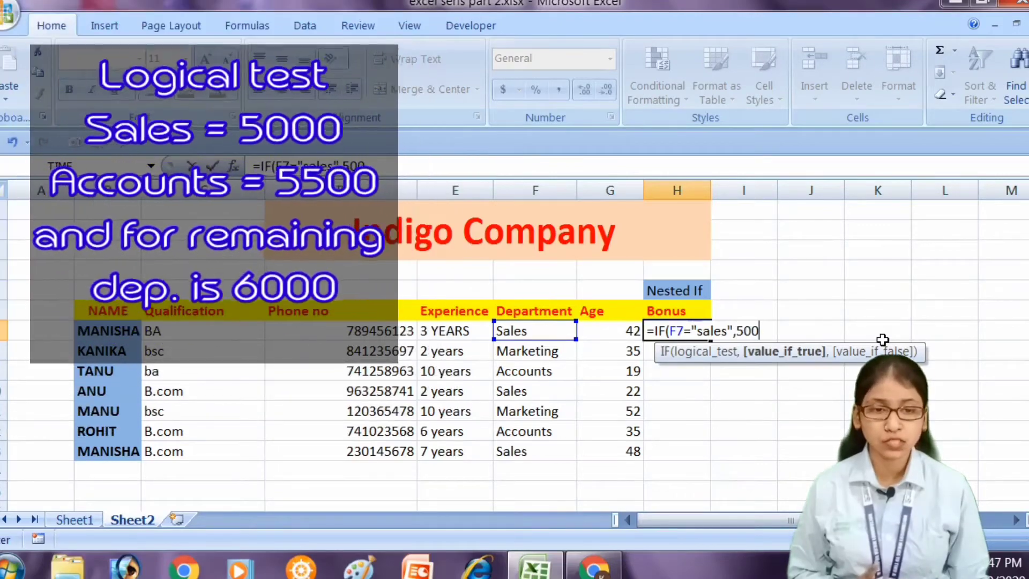
pyautogui.write('0')
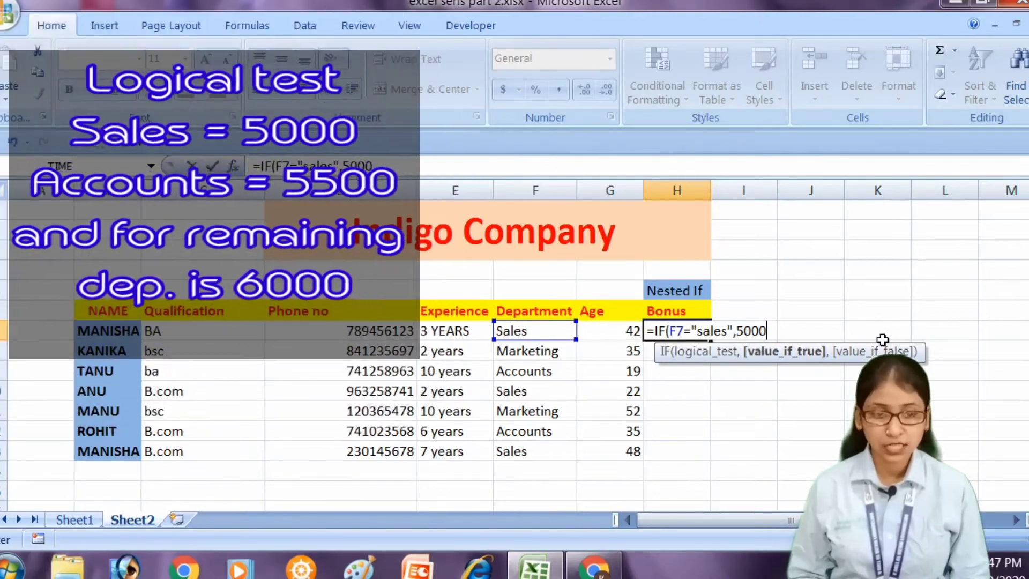
# Nest a second IF as the value-if-false argument in H7, testing F7="accounts" and returning 5500 when true.
pyautogui.write(',i')
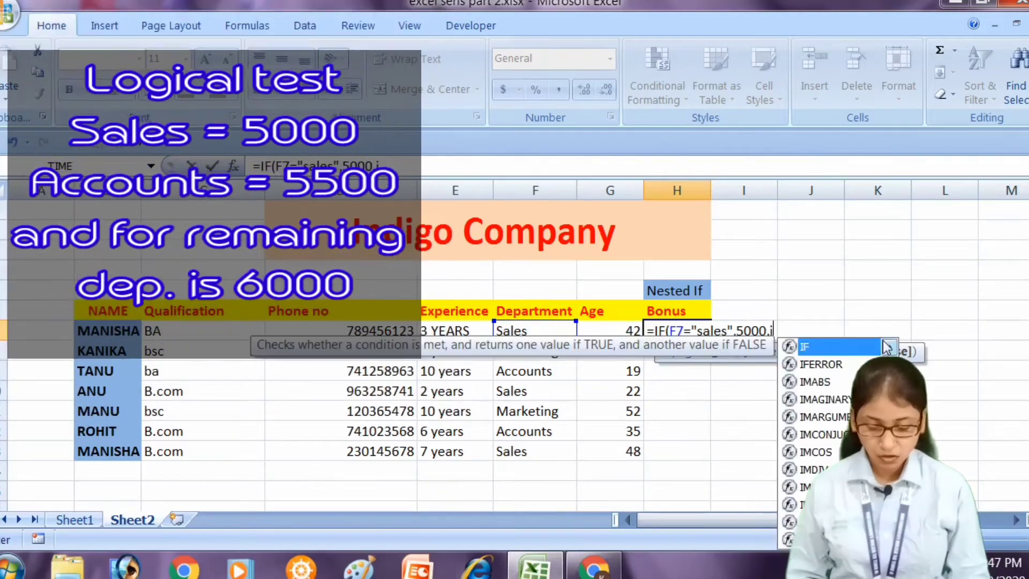
pyautogui.doubleClick(887, 347)
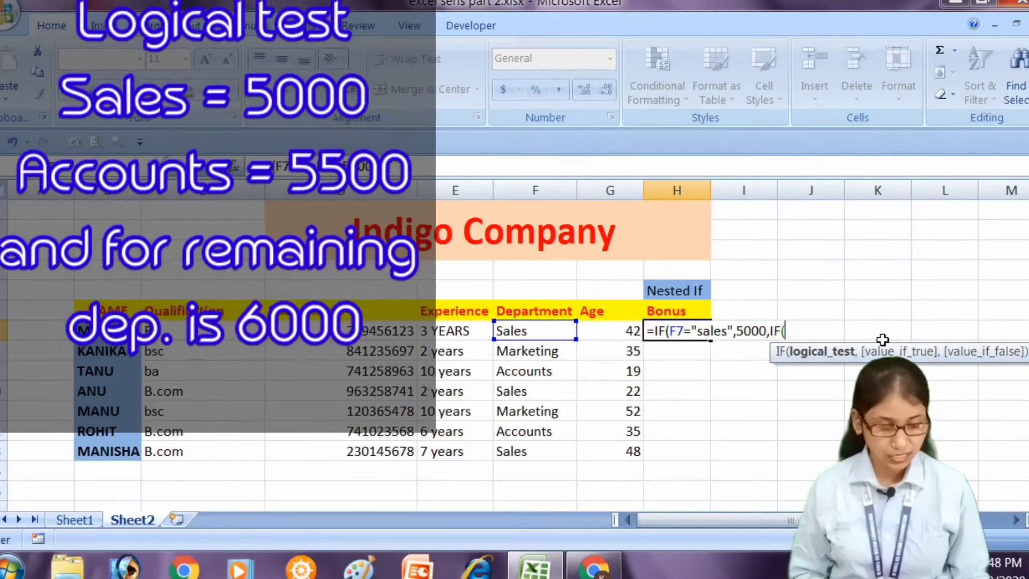
pyautogui.press('Left')
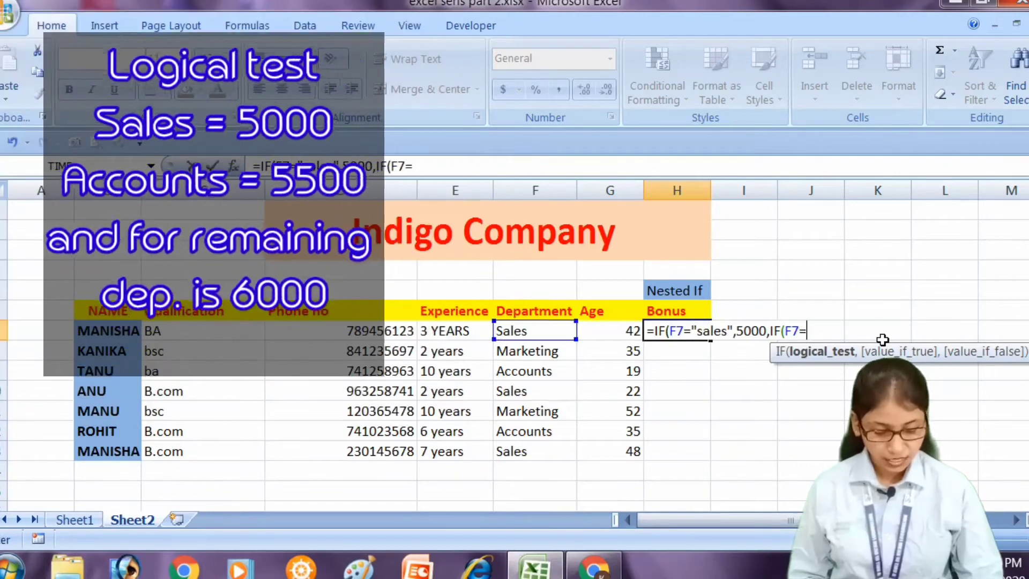
pyautogui.write('"acc')
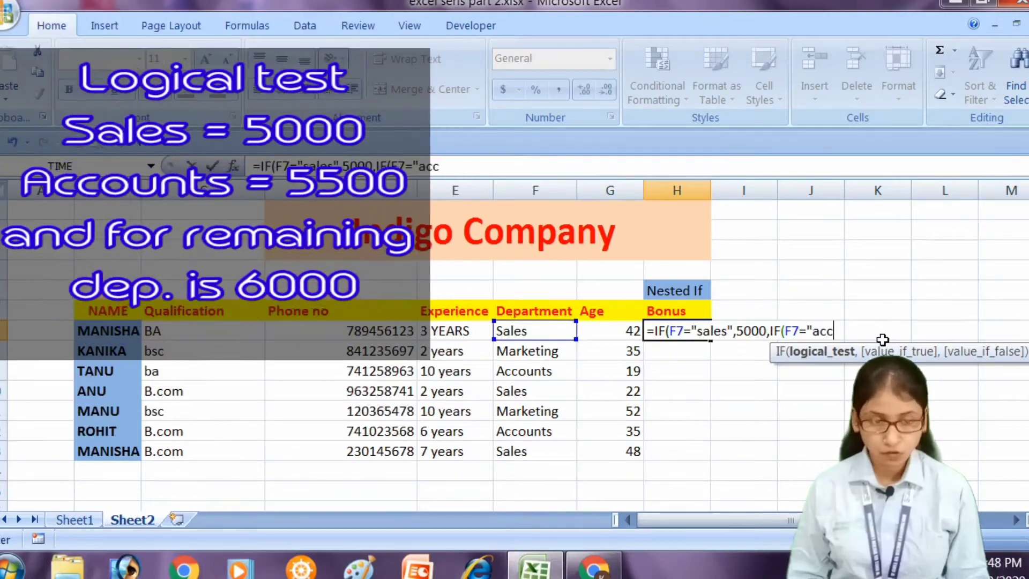
pyautogui.write('ounts"')
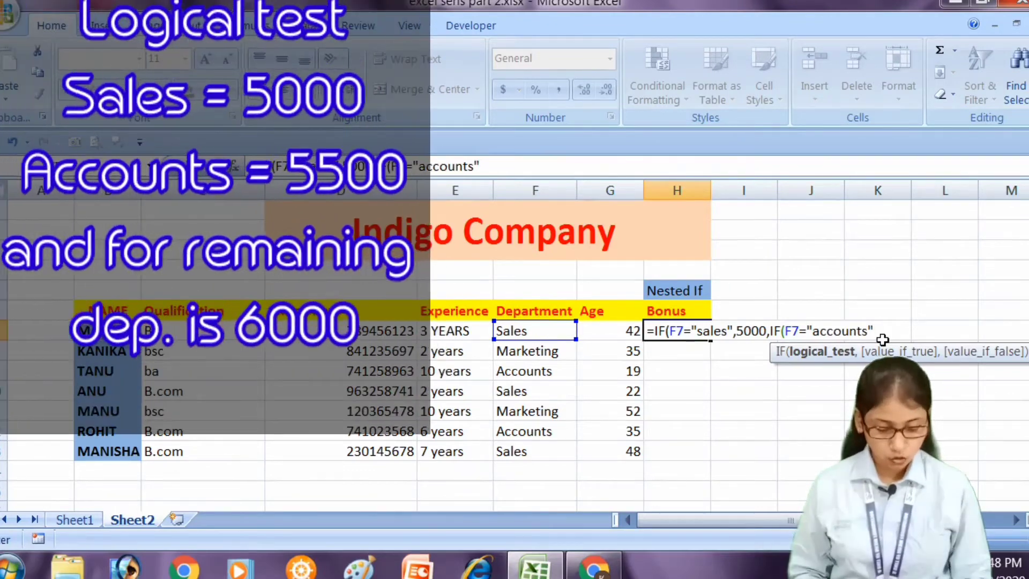
pyautogui.write(',')
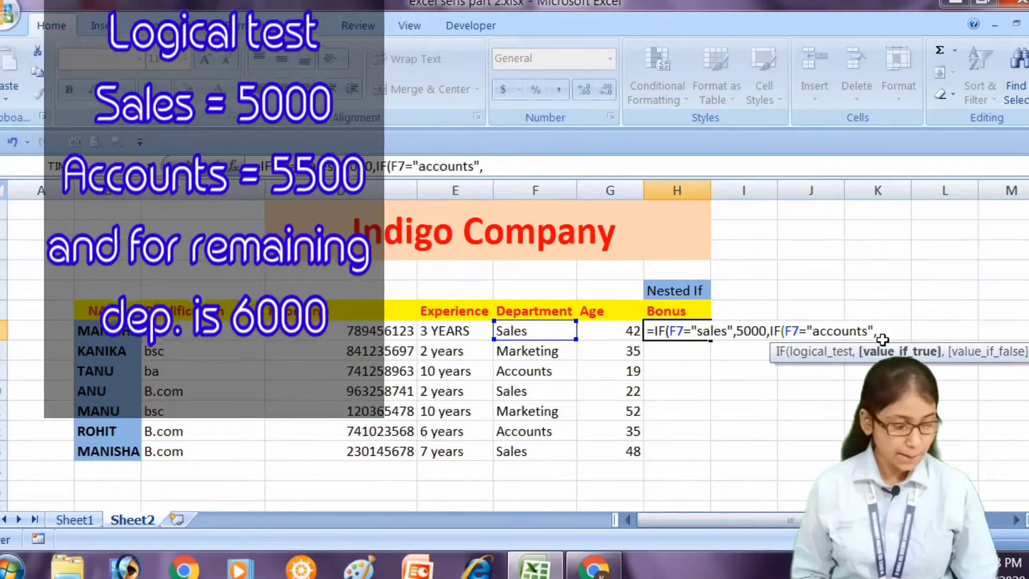
pyautogui.write('5500')
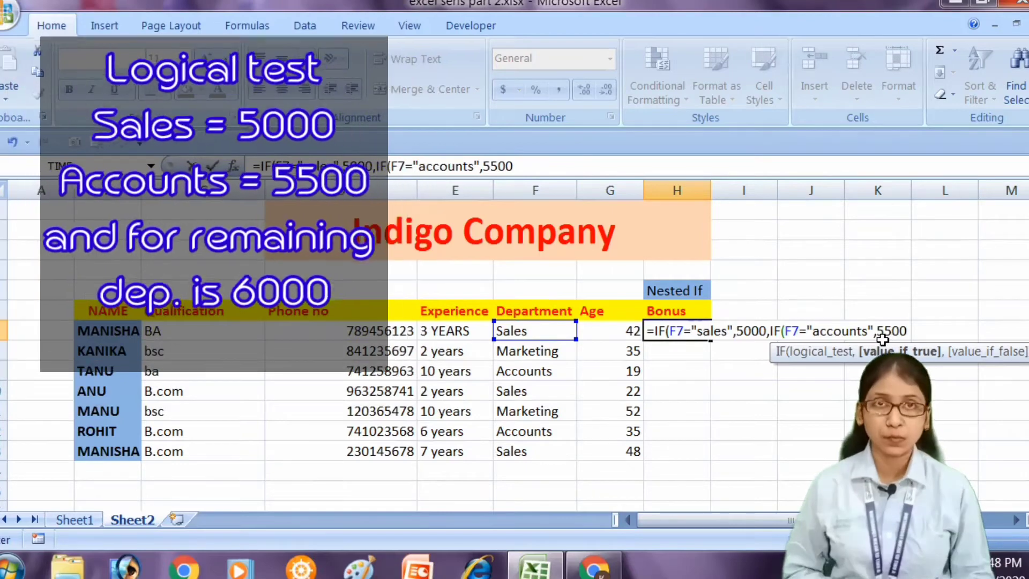
pyautogui.write(',')
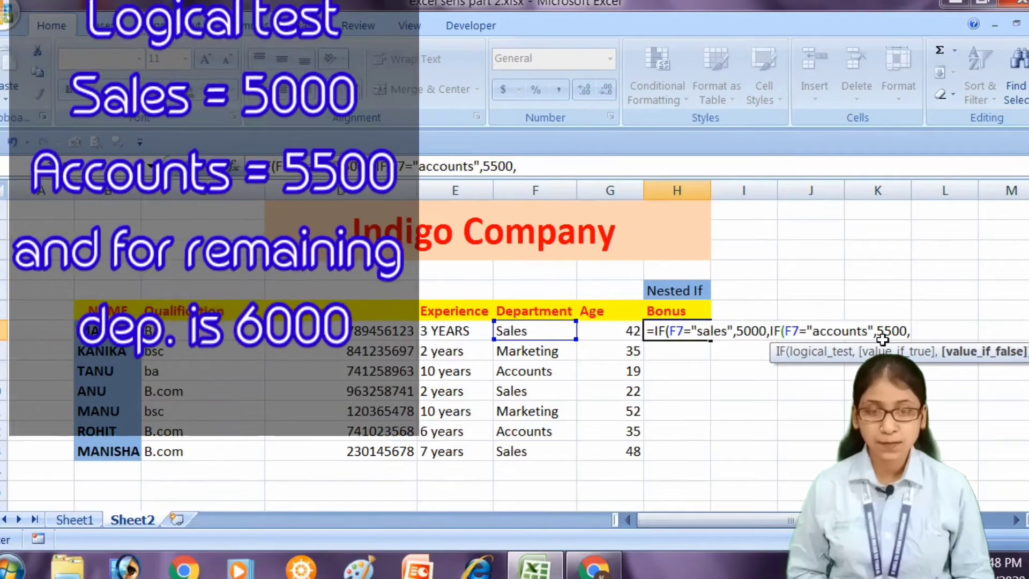
# Add 6000 as the nested IF's value-if-false argument and complete the bonus formula in H7 with both brackets closed.
pyautogui.write('6000')
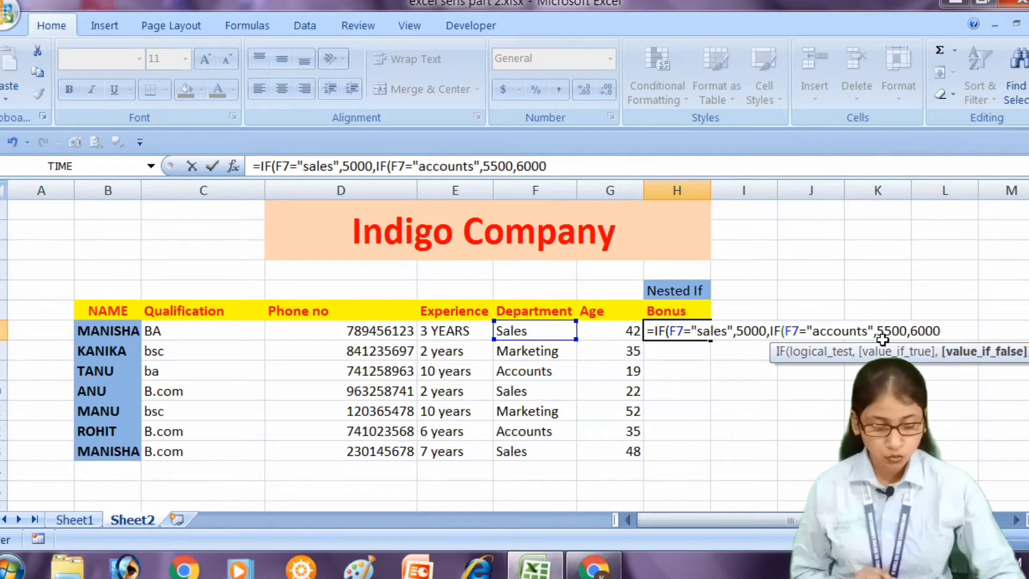
pyautogui.write('))')
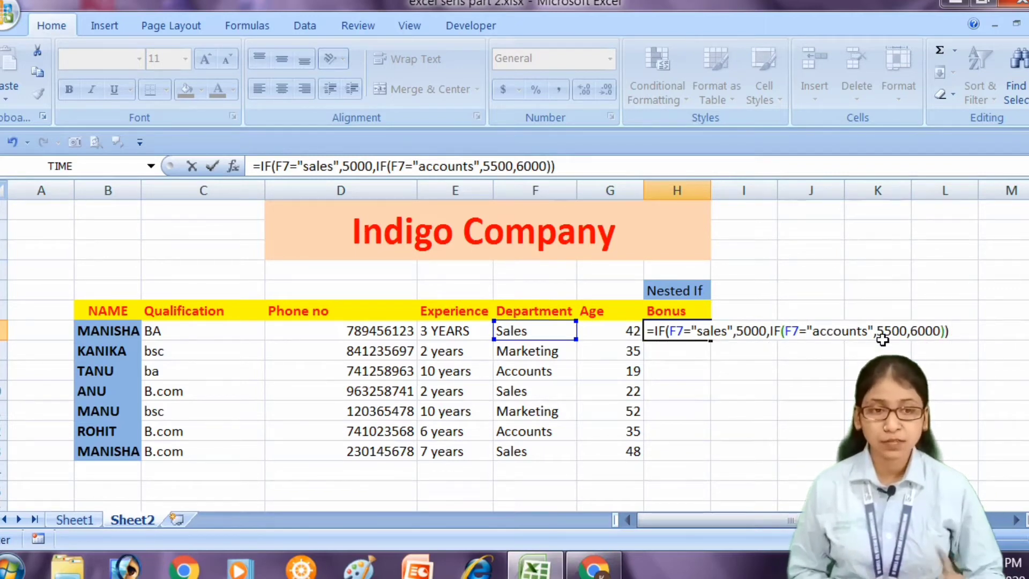
pyautogui.press('Return')
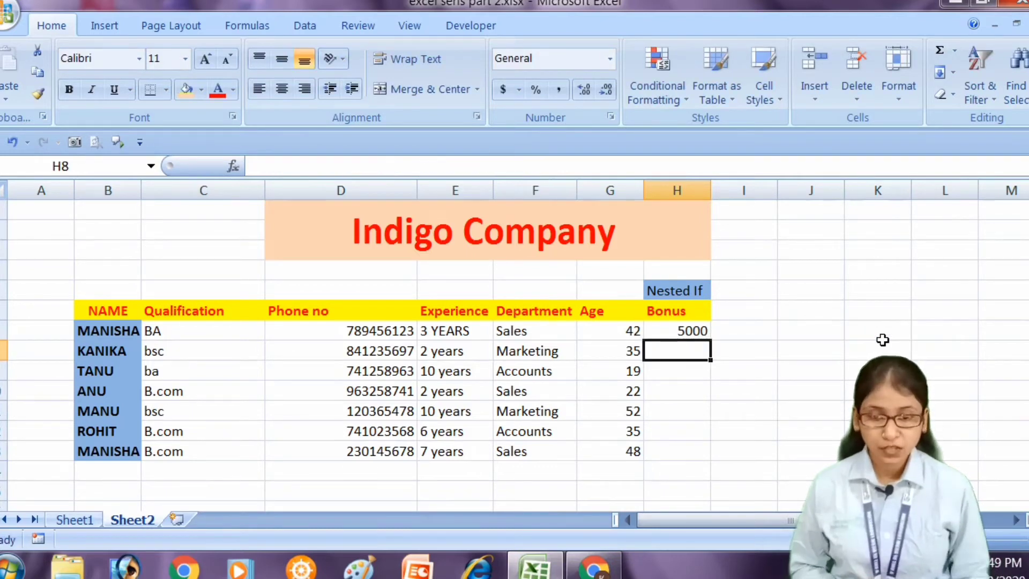
# Fill the nested IF formula from H7 down through H13 for all employees.
pyautogui.press('Up')
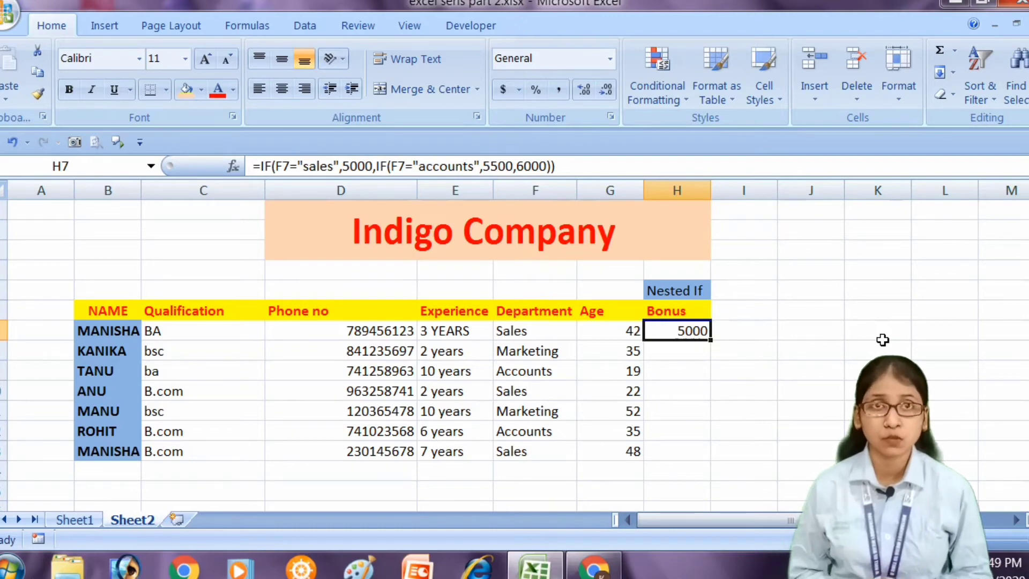
pyautogui.hotkey('shift', 'Down')
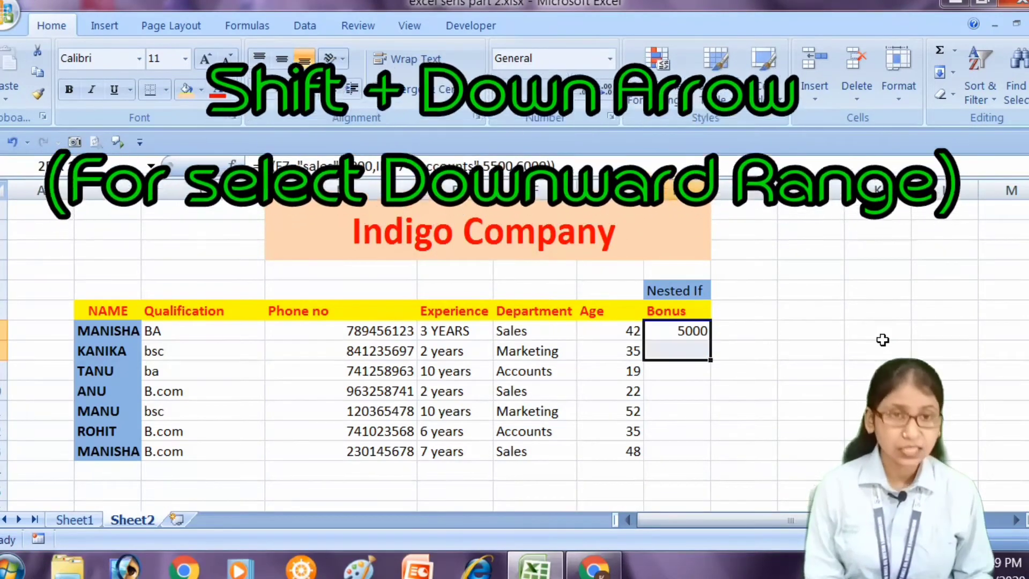
pyautogui.hotkey('shift', 'Down')
pyautogui.hotkey('shift', 'Down')
pyautogui.hotkey('shift', 'Down')
pyautogui.hotkey('shift', 'Down')
pyautogui.hotkey('shift', 'Down')
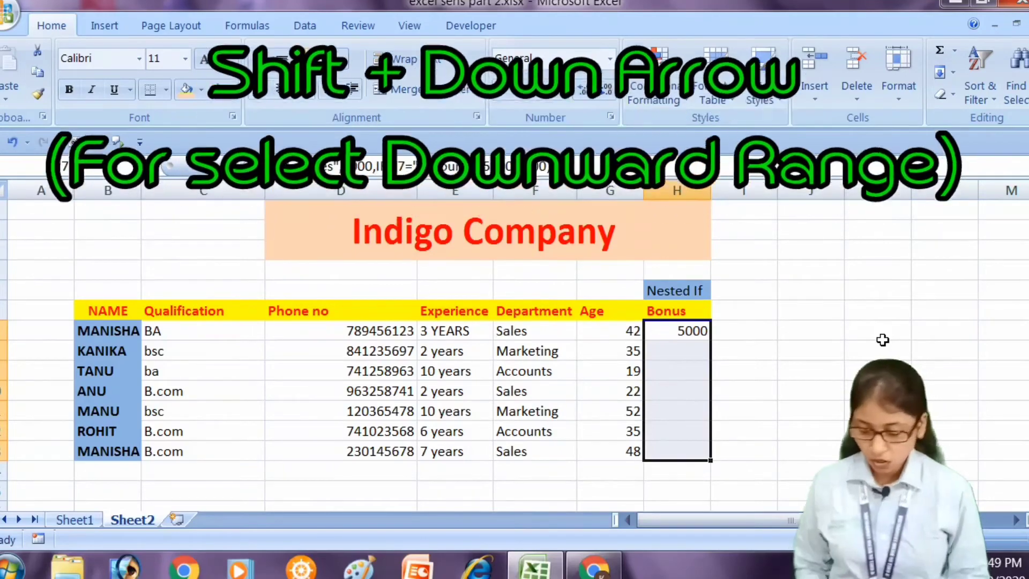
pyautogui.hotkey('ctrl', 'd')
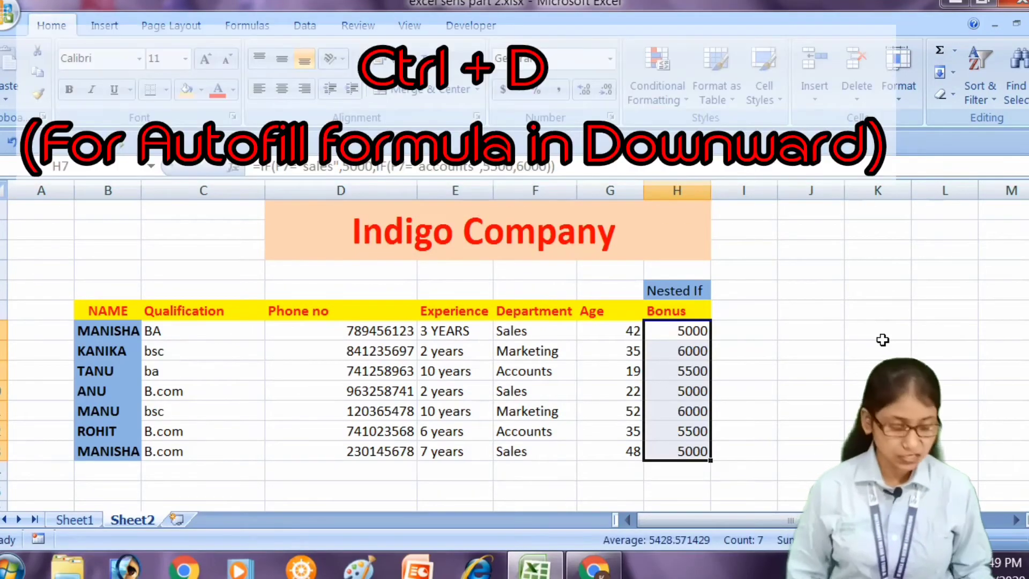
# Examine the filled nested IF formulas in the Bonus column and compare the bonuses with each employee's department.
pyautogui.press('Down')
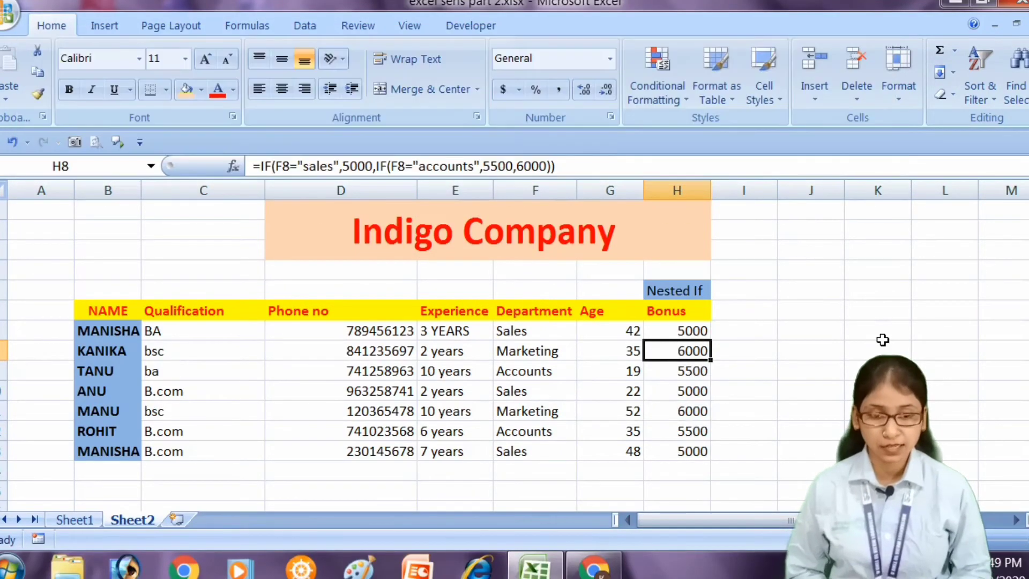
pyautogui.press('Up')
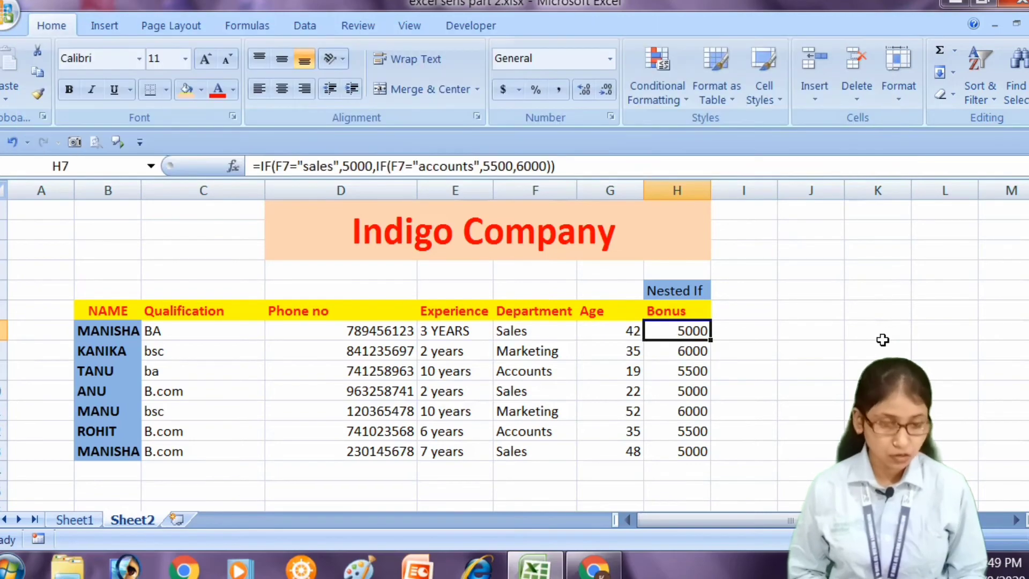
pyautogui.hotkey('shift', 'Down')
pyautogui.hotkey('shift', 'Down')
pyautogui.hotkey('shift', 'Down')
pyautogui.hotkey('shift', 'Down')
pyautogui.hotkey('shift', 'Down')
pyautogui.hotkey('shift', 'Down')
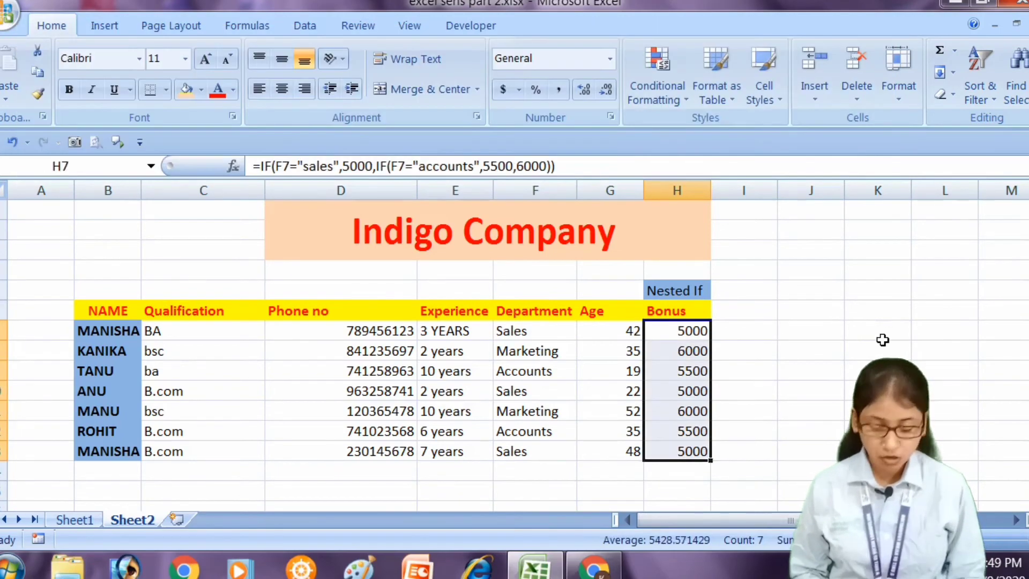
pyautogui.press('Down')
pyautogui.press('Down')
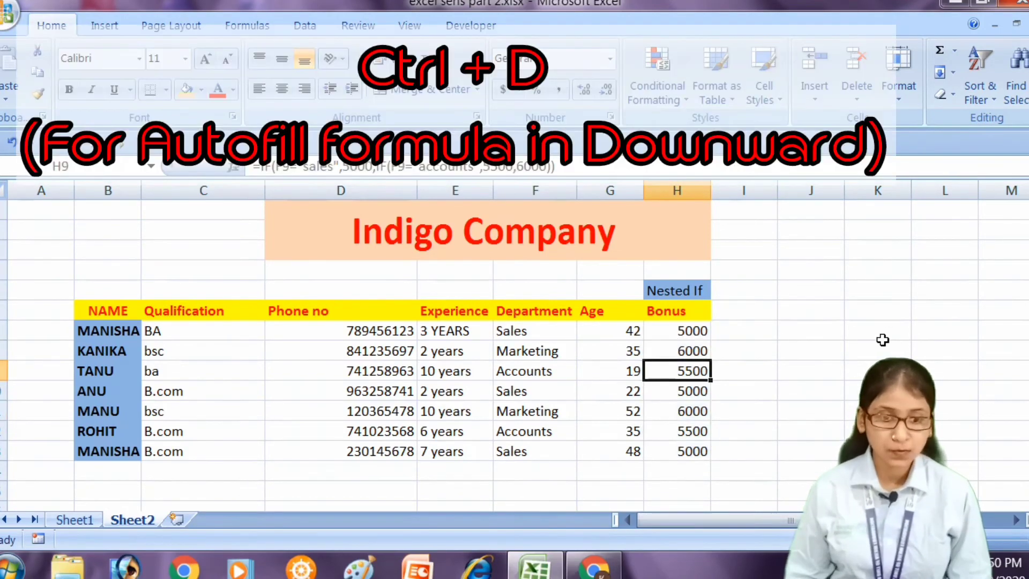
pyautogui.press('Down')
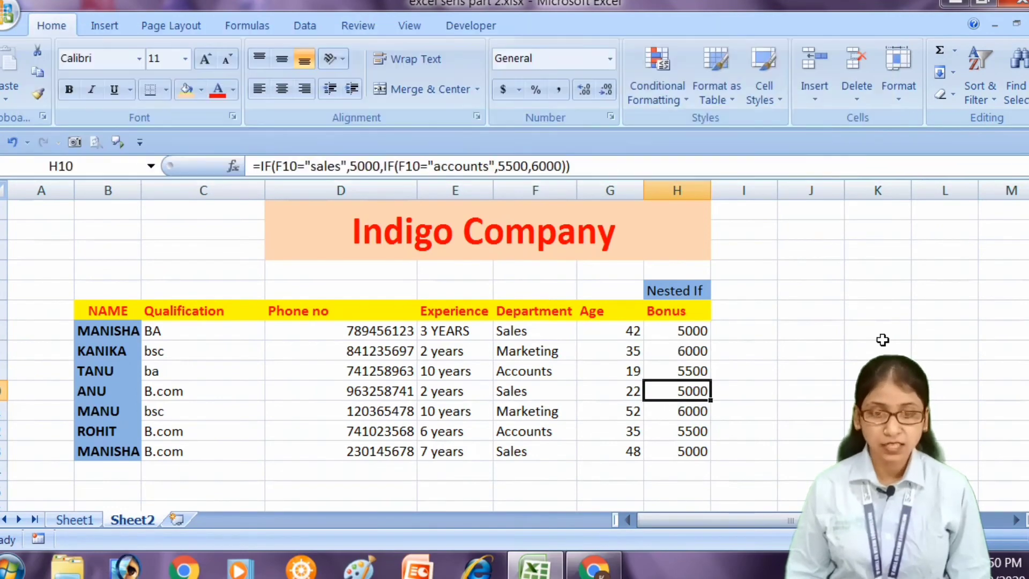
pyautogui.press('Up')
pyautogui.press('Up')
pyautogui.press('Up')
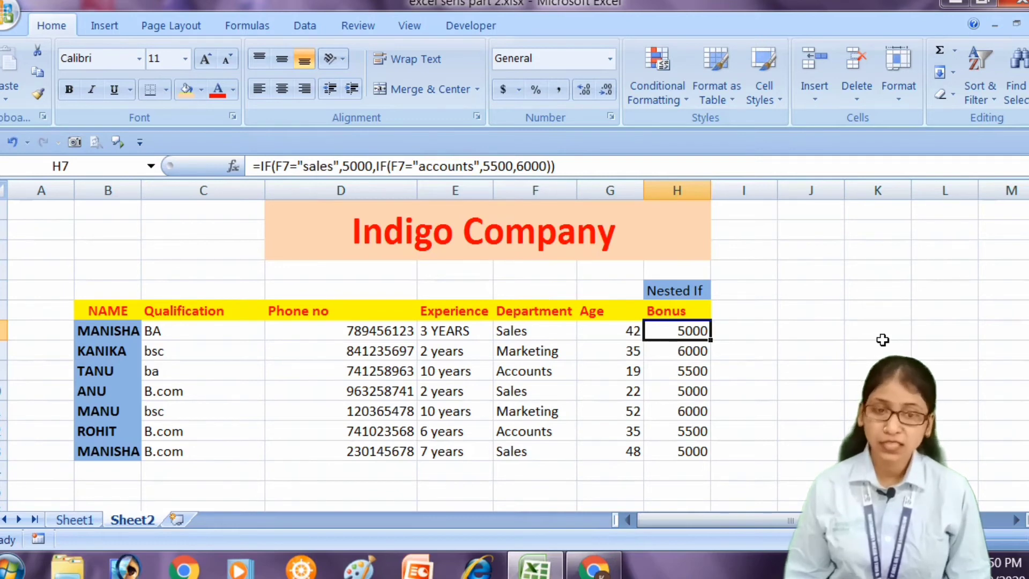
pyautogui.press('Down')
pyautogui.press('Down')
pyautogui.press('Down')
pyautogui.press('Up')
pyautogui.press('Up')
pyautogui.press('Up')
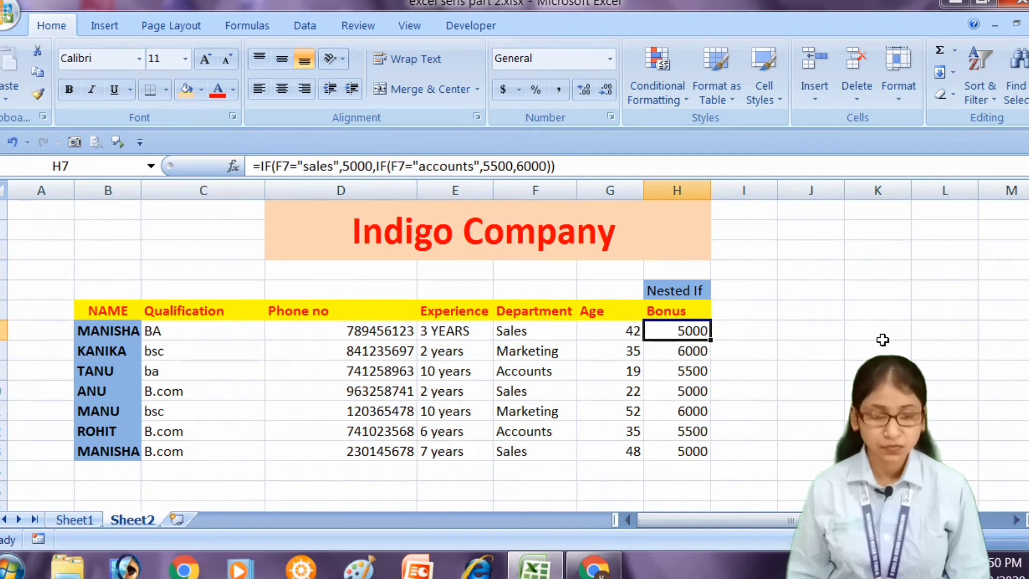
pyautogui.press('Right')
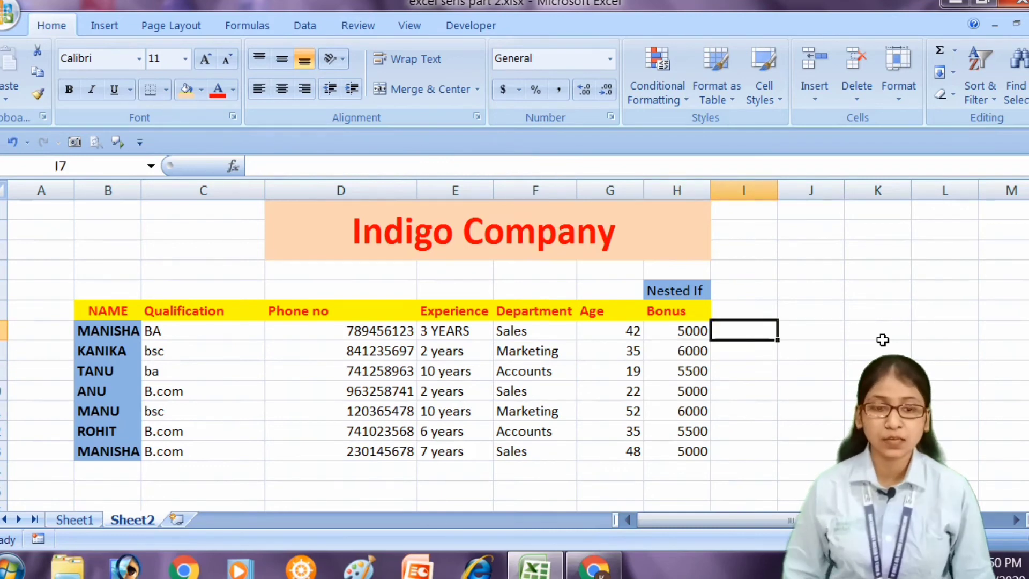